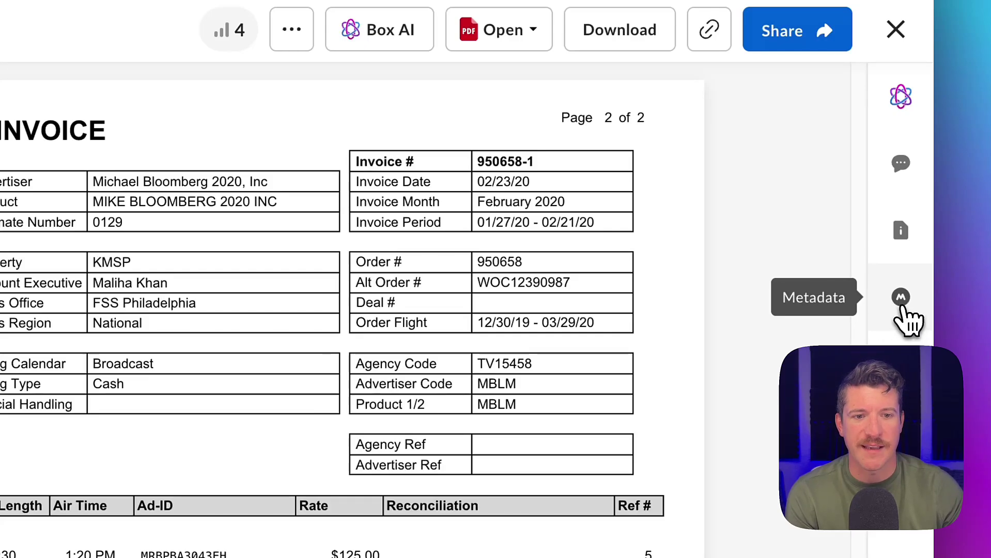
Show the Metadata panel for the FOX 9 invoice PDF, which has no templates yet
left_click(899, 309)
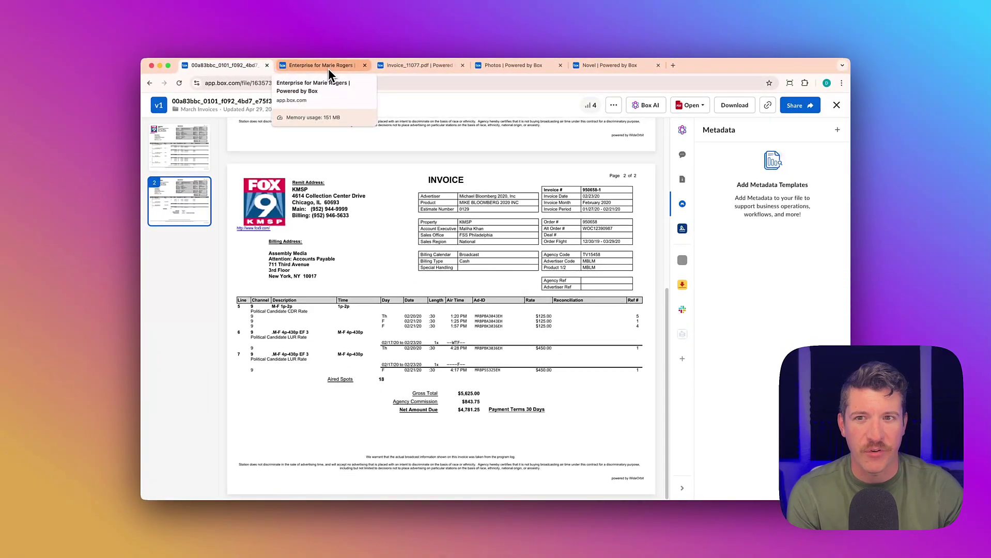
left_click(336, 66)
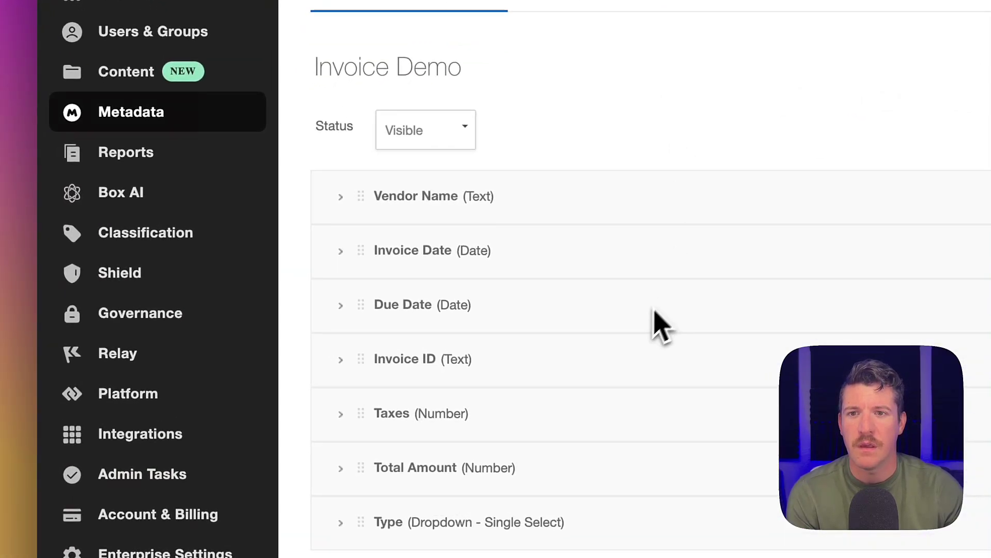
scroll(657, 326, "down", 1)
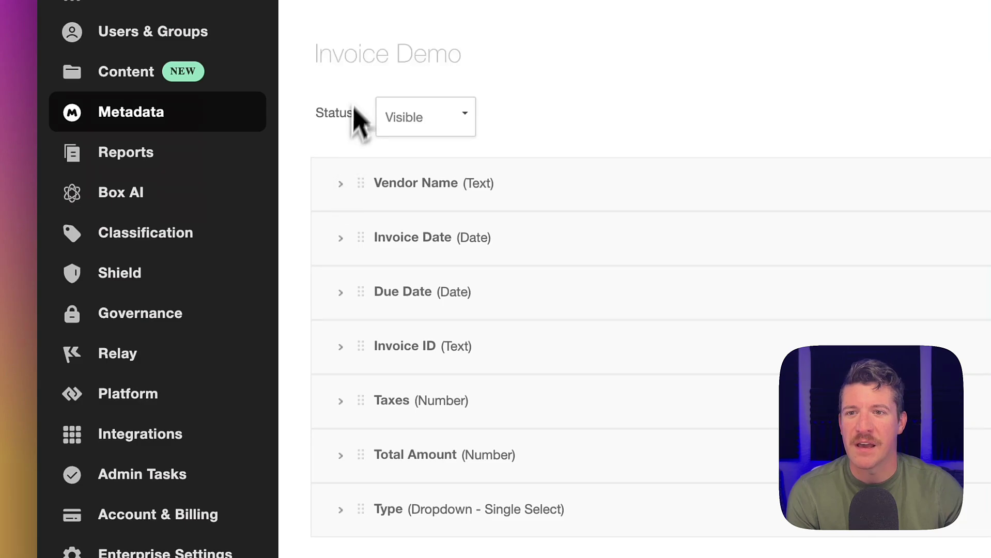
left_click(339, 186)
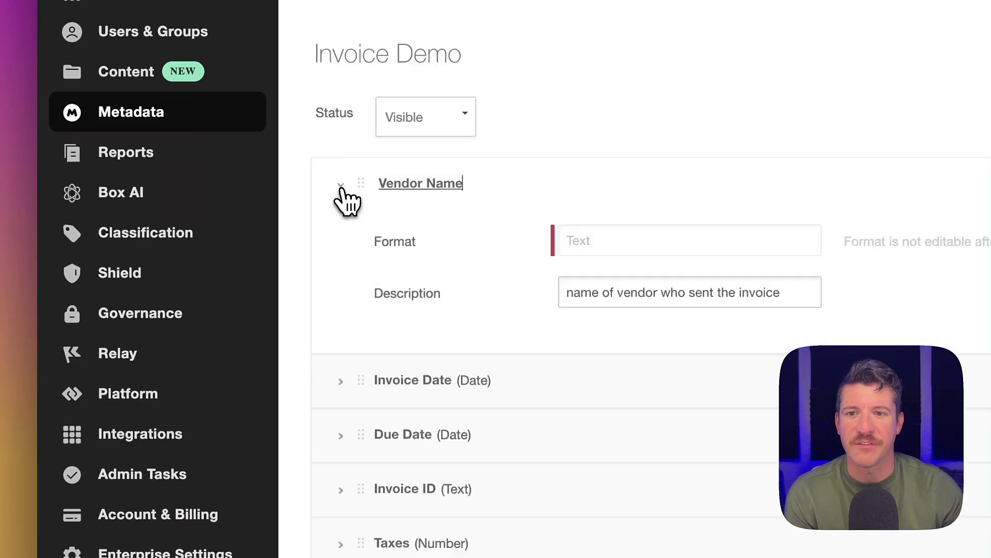
left_click(341, 188)
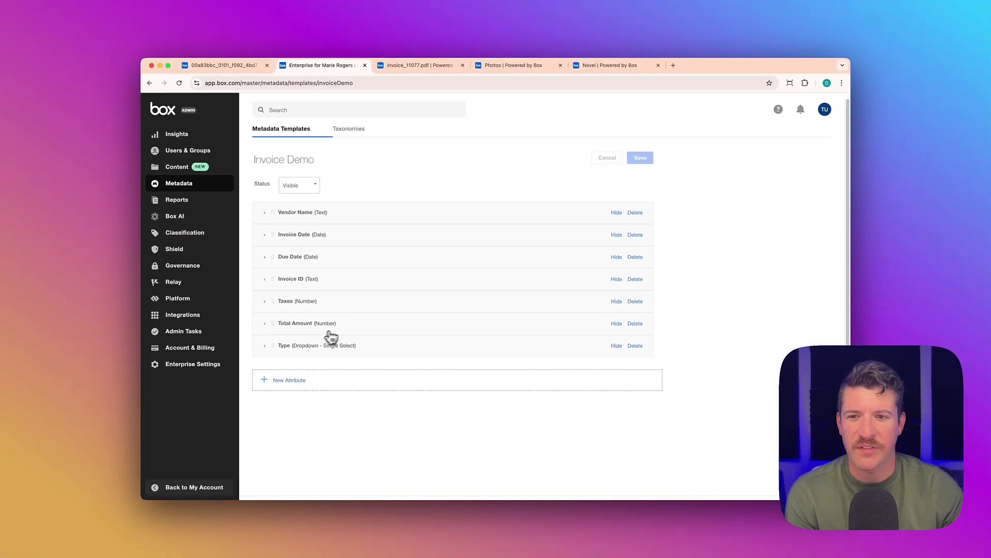
left_click(264, 346)
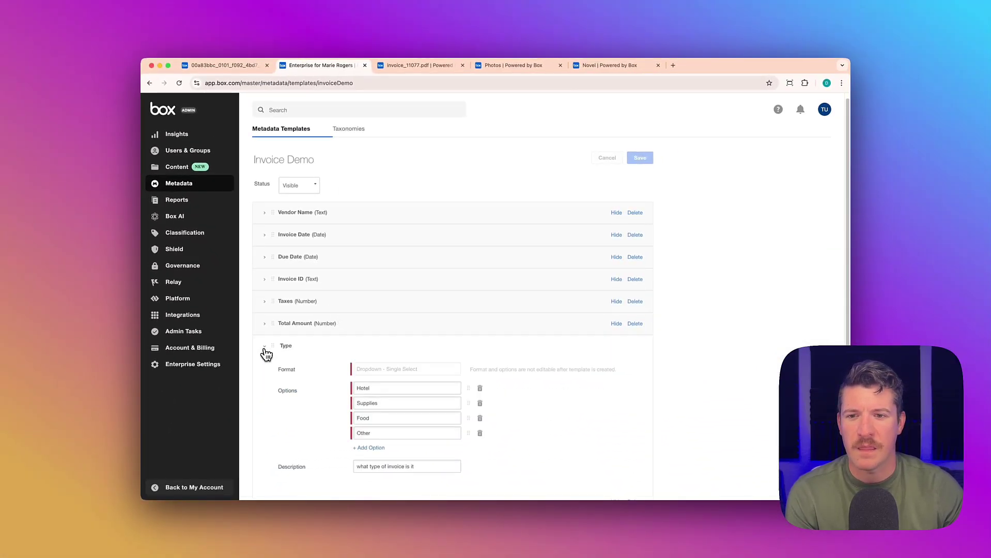
left_click(265, 347)
Add the Invoice Demo template to the invoice and let Box AI autofill vendor, date, ID, total and type
left_click(230, 69)
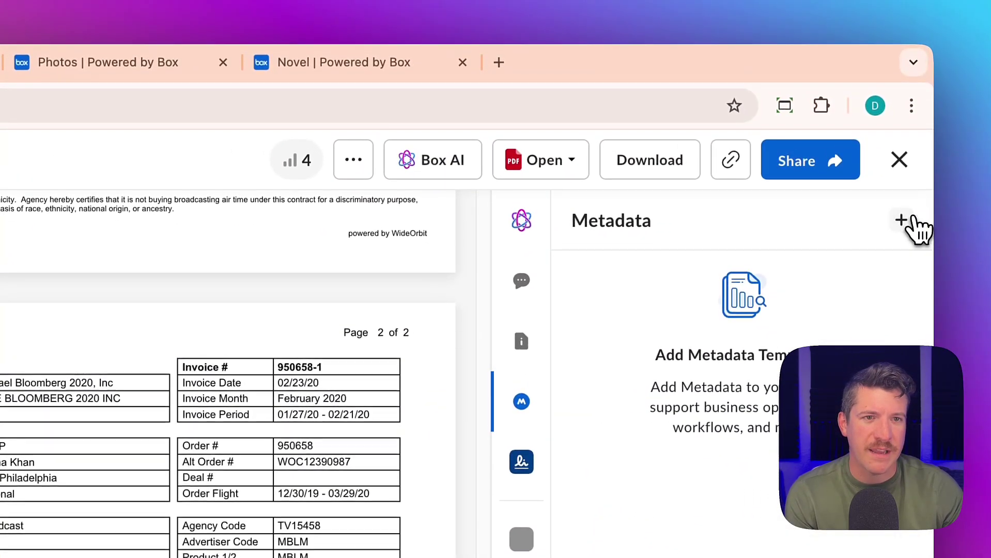
left_click(901, 220)
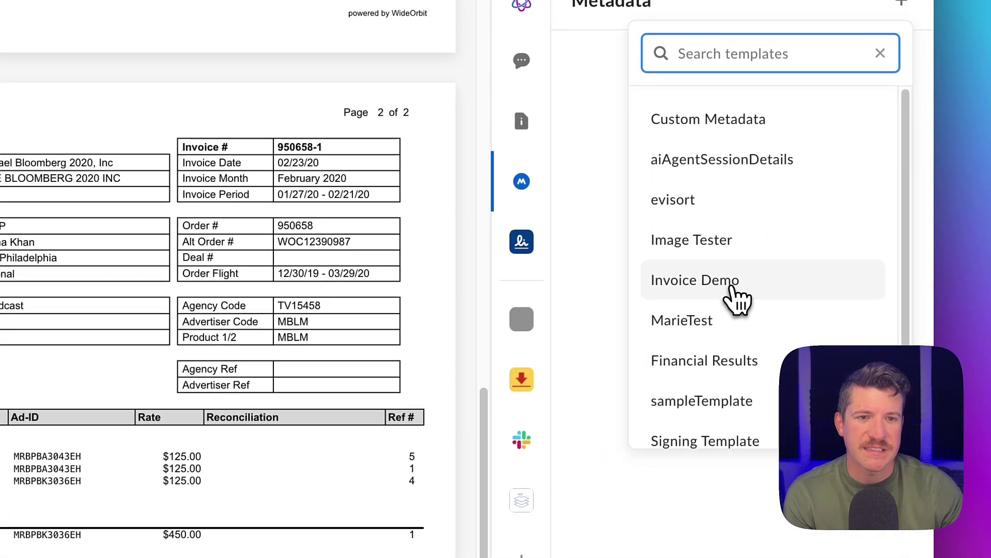
left_click(713, 502)
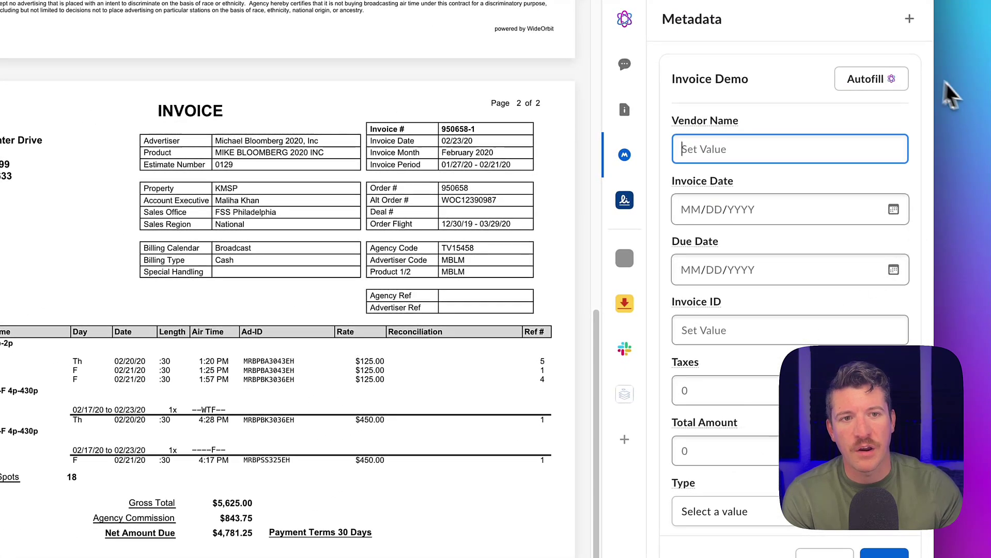
left_click(864, 81)
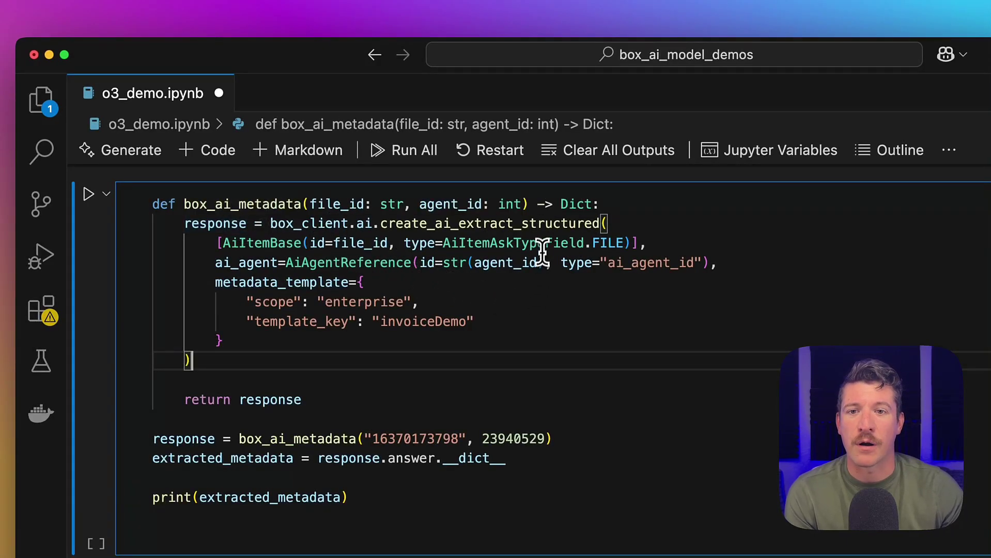
Run the box_ai_metadata cell to extract Invoice Demo metadata for invoice 11077
mouse_move(552, 225)
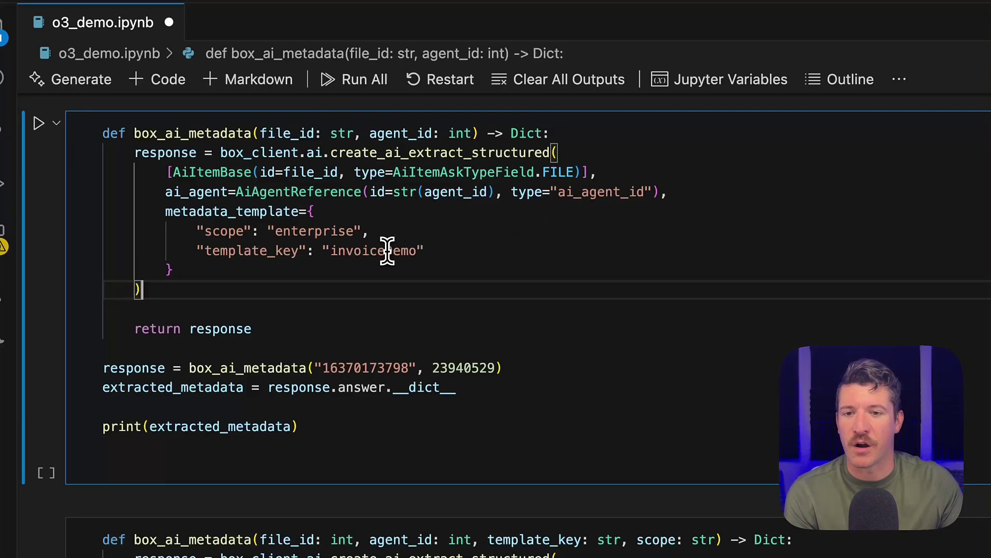
double_click(458, 368)
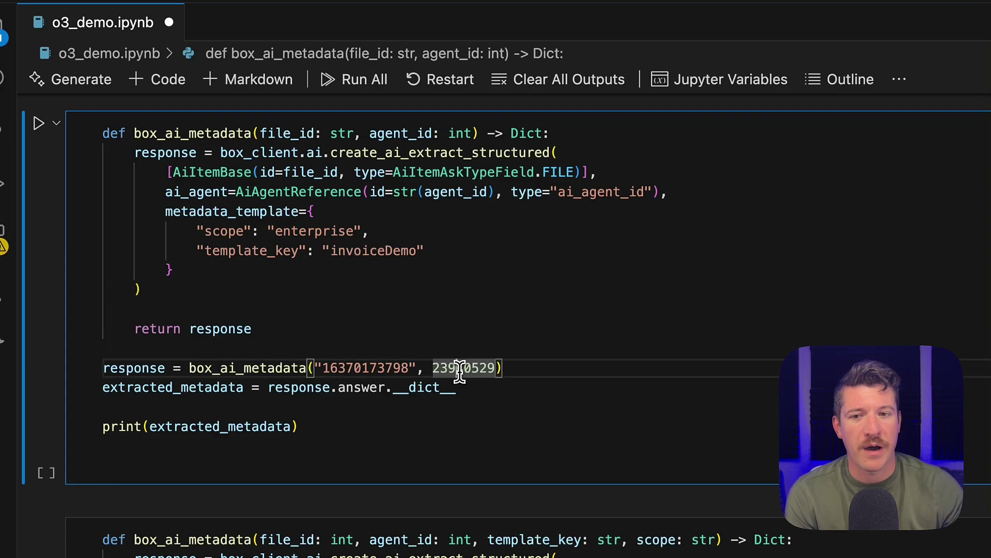
left_click(537, 387)
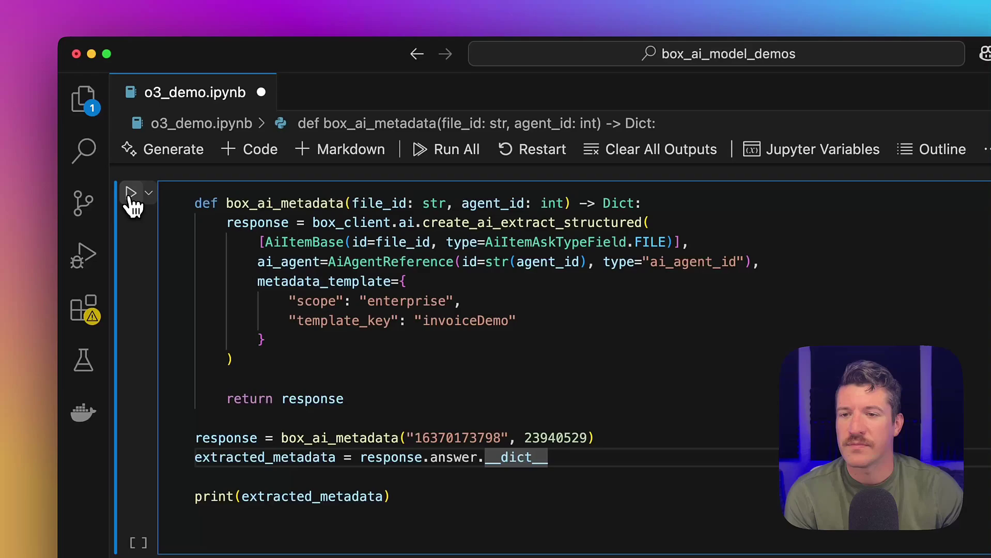
left_click(115, 181)
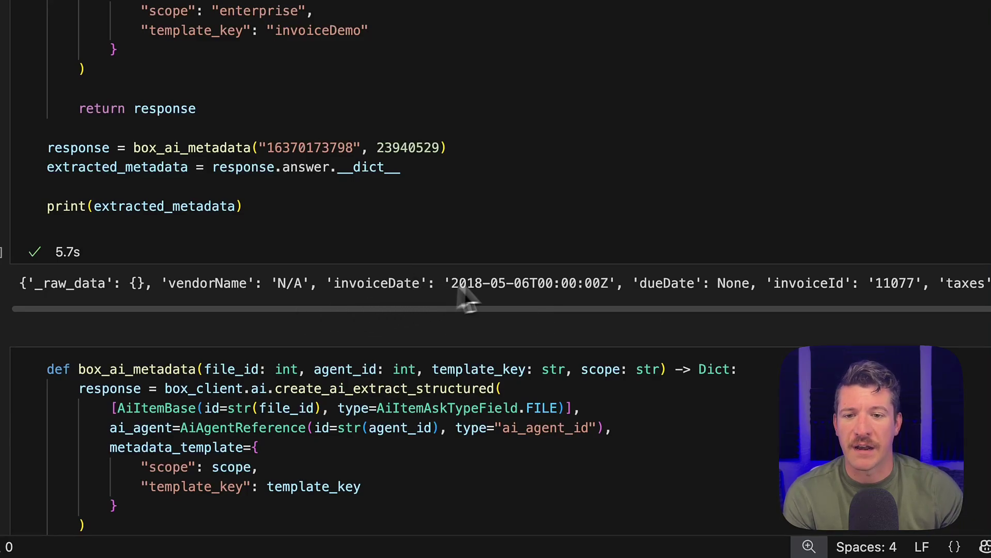
mouse_move(506, 312)
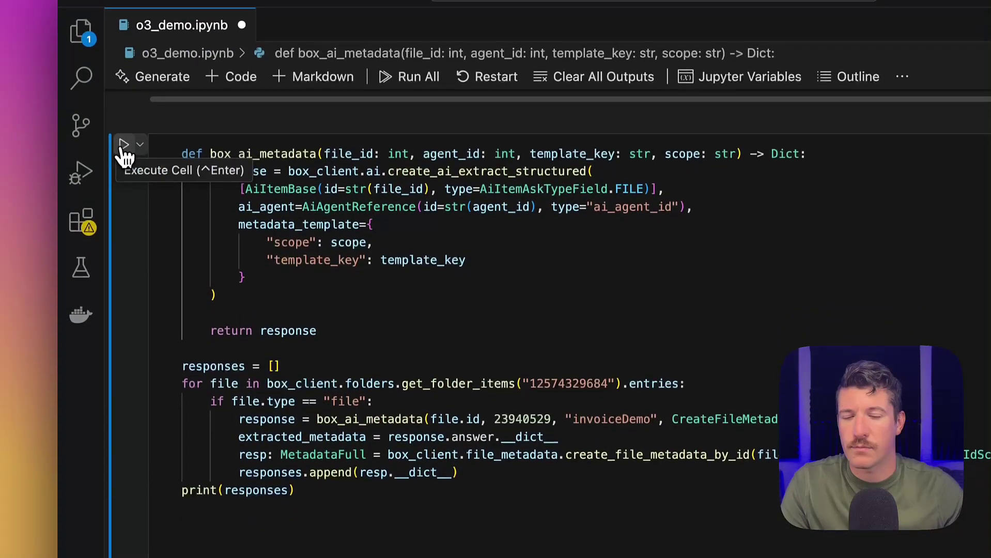
Run the create_file_metadata_by_id folder-loop cell and scroll through the printed invoice metadata
left_click(123, 145)
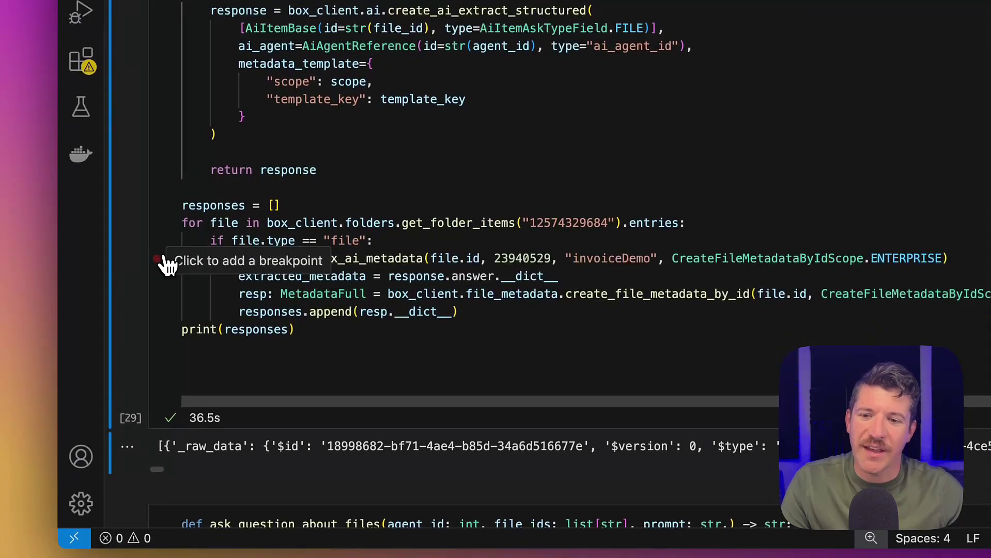
scroll(165, 263, "down", 4)
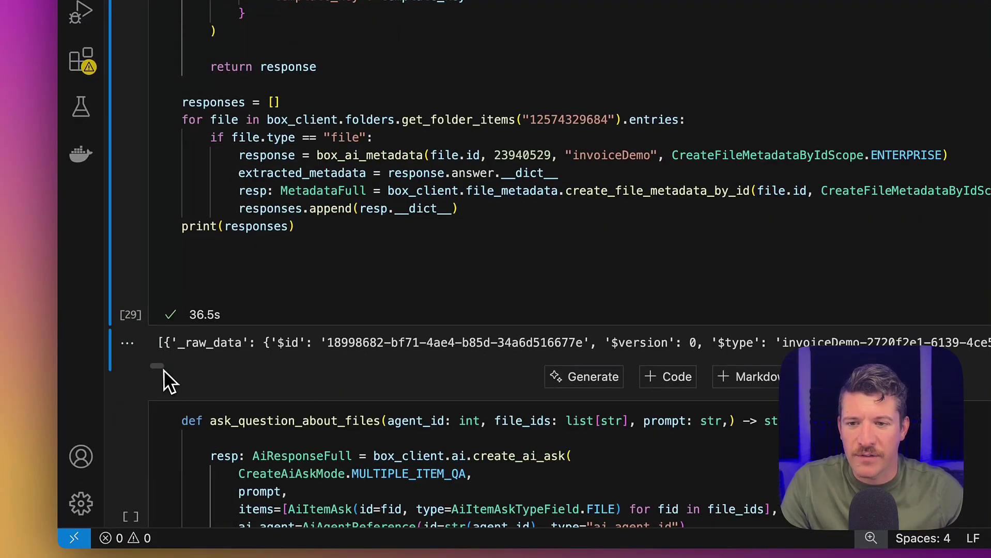
scroll(163, 369, "right", 10)
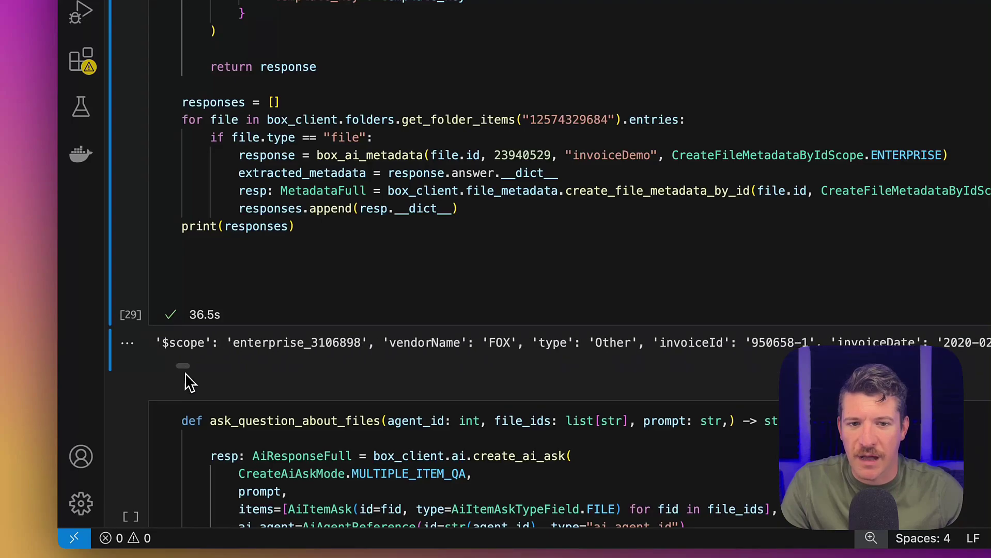
left_click_drag(185, 373, 205, 374)
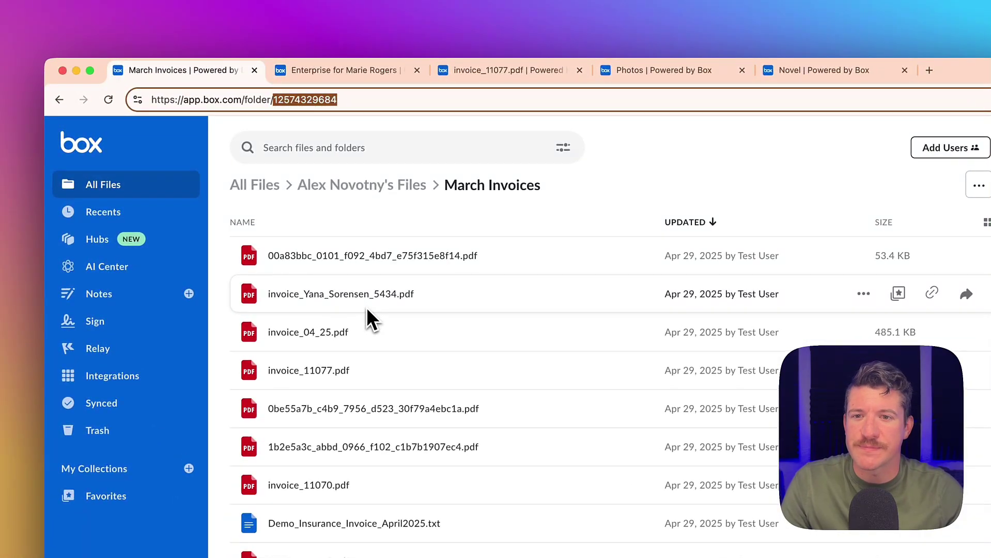
Open invoice #5434 and view its Invoice Demo metadata, including empty fields
left_click(307, 292)
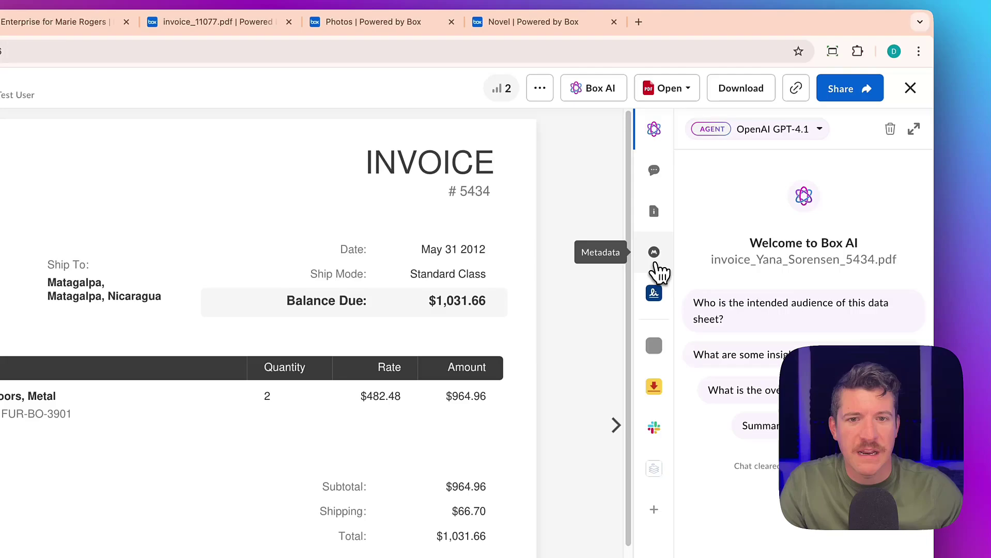
left_click(658, 260)
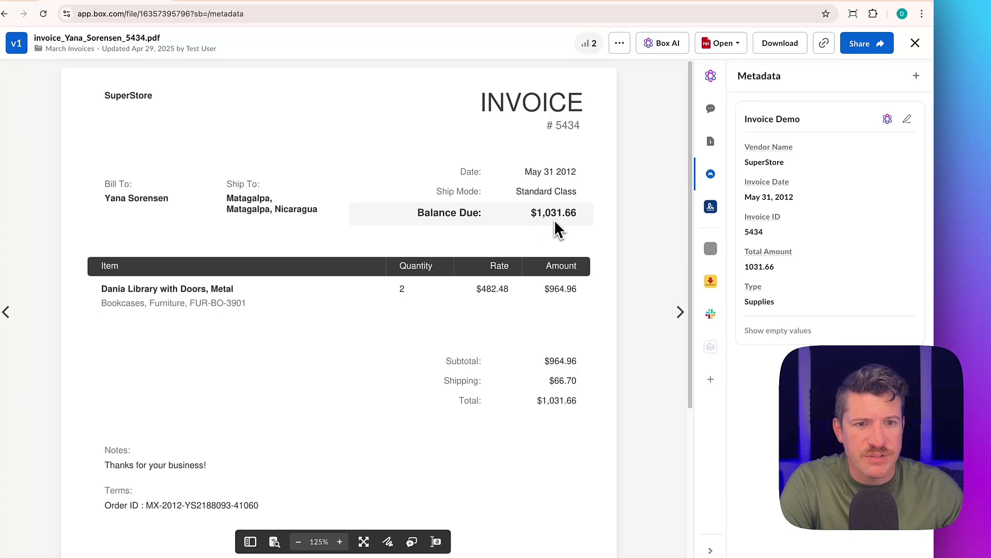
scroll(553, 230, "down", 3)
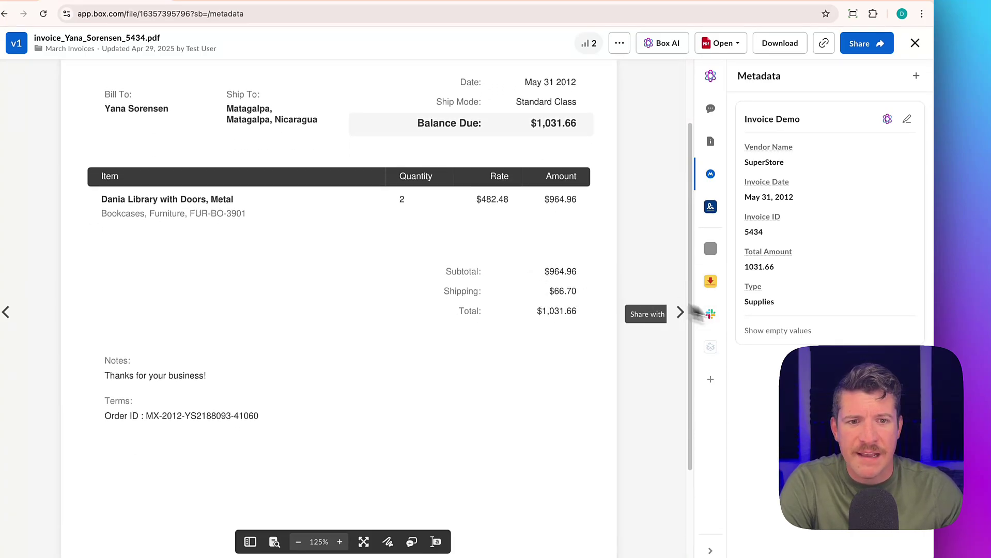
left_click(771, 331)
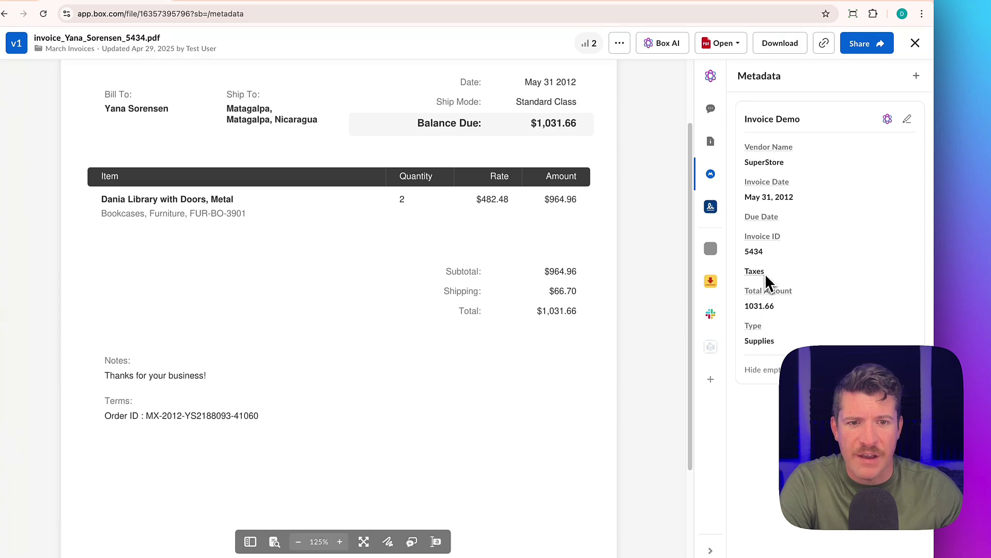
Check the Acme Plumbing invoice's metadata, then close back to March Invoices
left_click(679, 313)
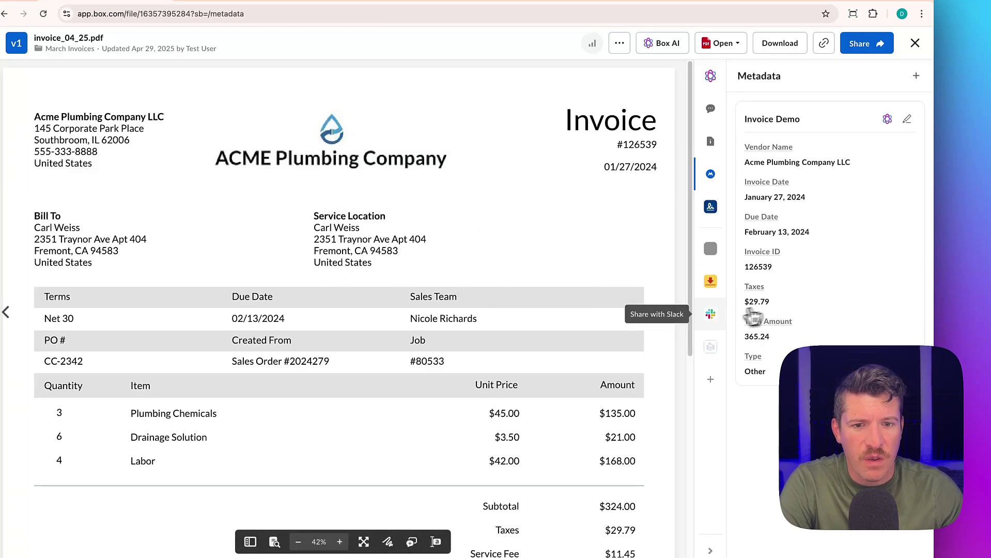
scroll(573, 331, "down", 3)
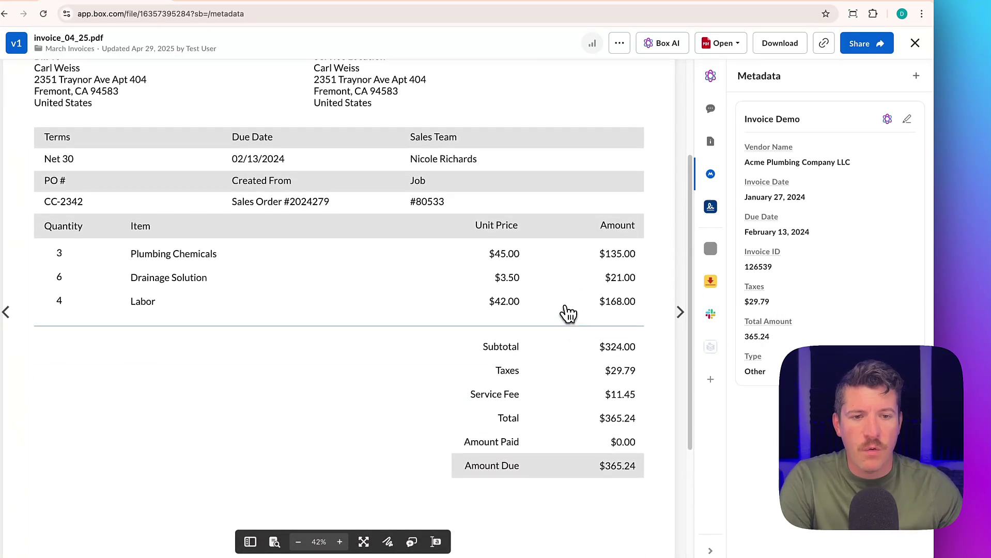
left_click(914, 42)
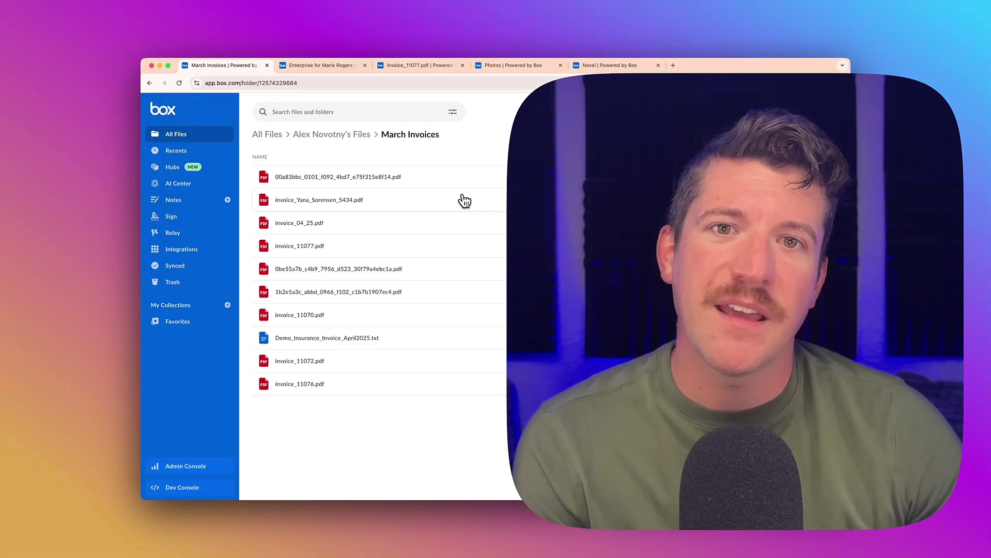
Open the Photos folder and page through to DSC08198.jpg and then HighResolutionImage.jpeg
left_click(499, 66)
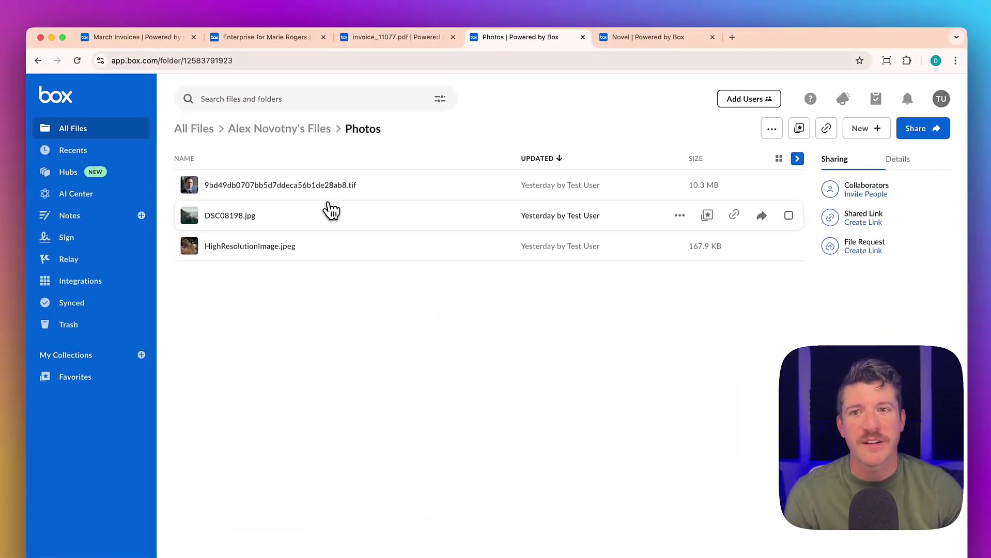
left_click(313, 187)
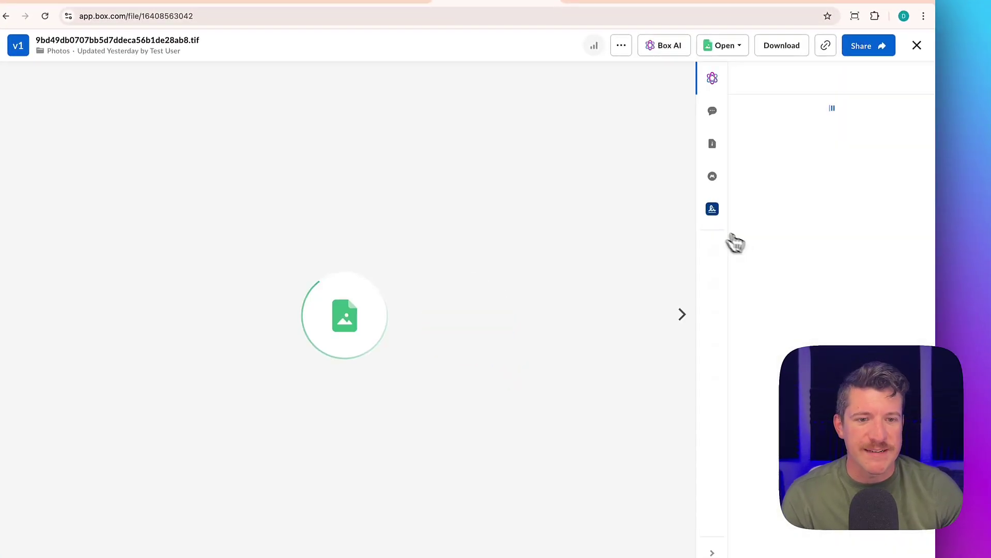
left_click(678, 316)
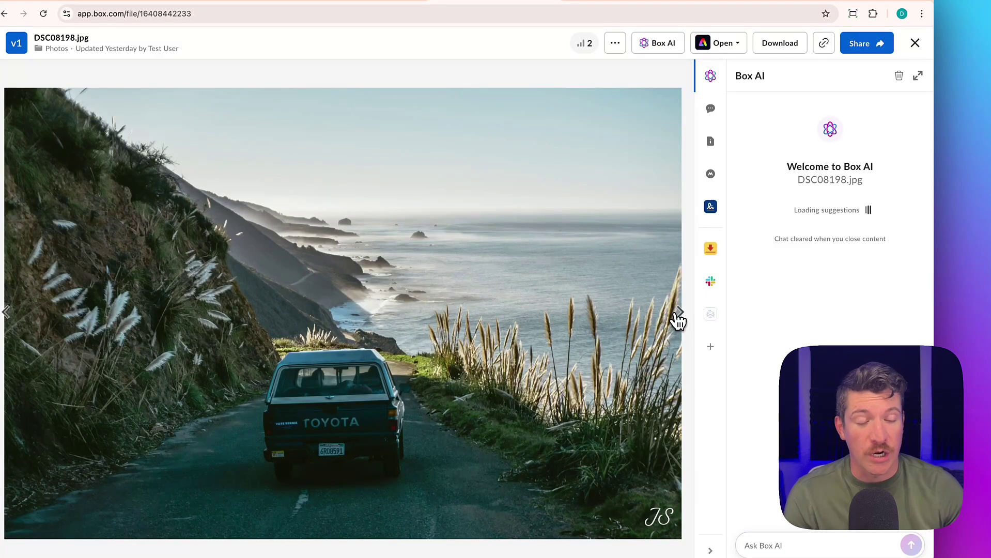
left_click(678, 315)
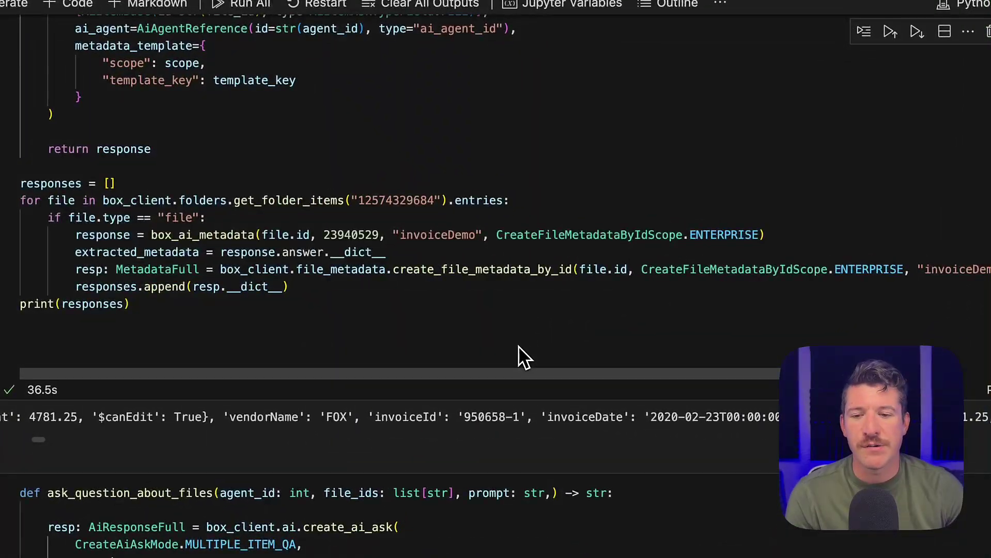
scroll(518, 346, "down", 10)
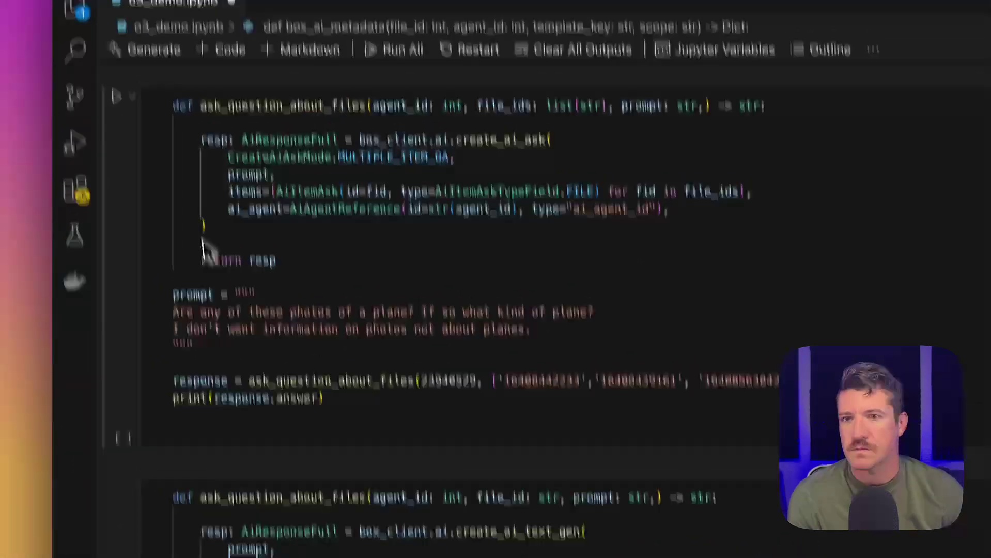
left_click(122, 204)
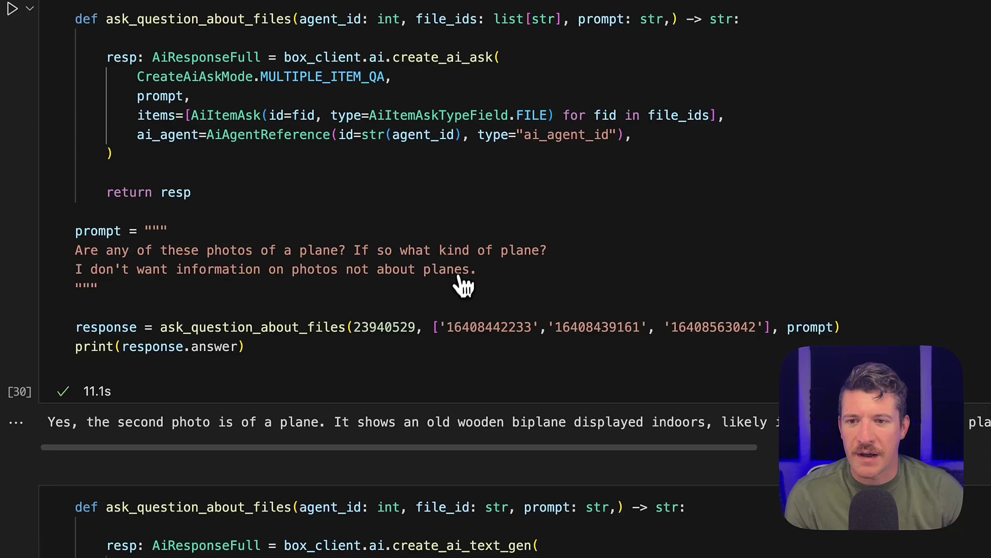
scroll(455, 305, "down", 3)
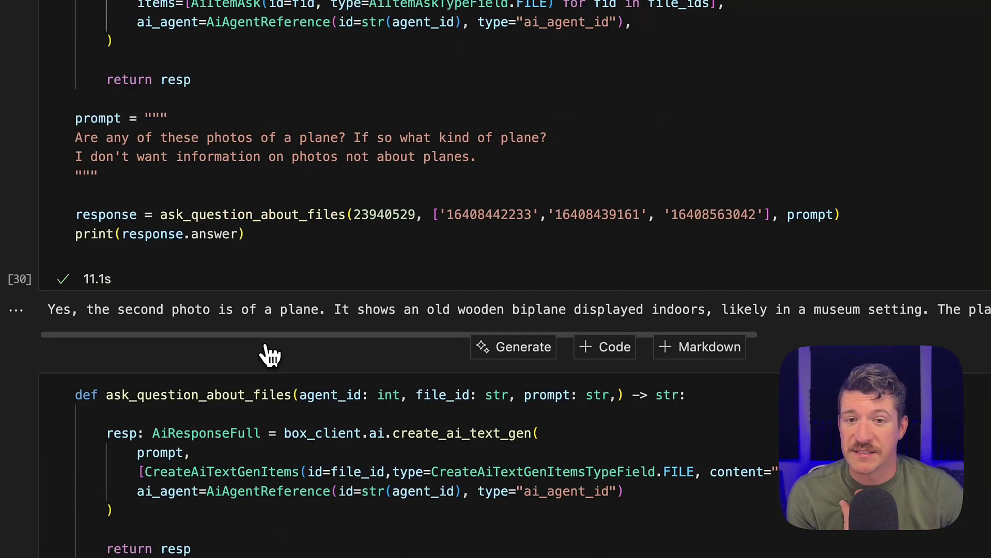
double_click(591, 214)
left_click(606, 238)
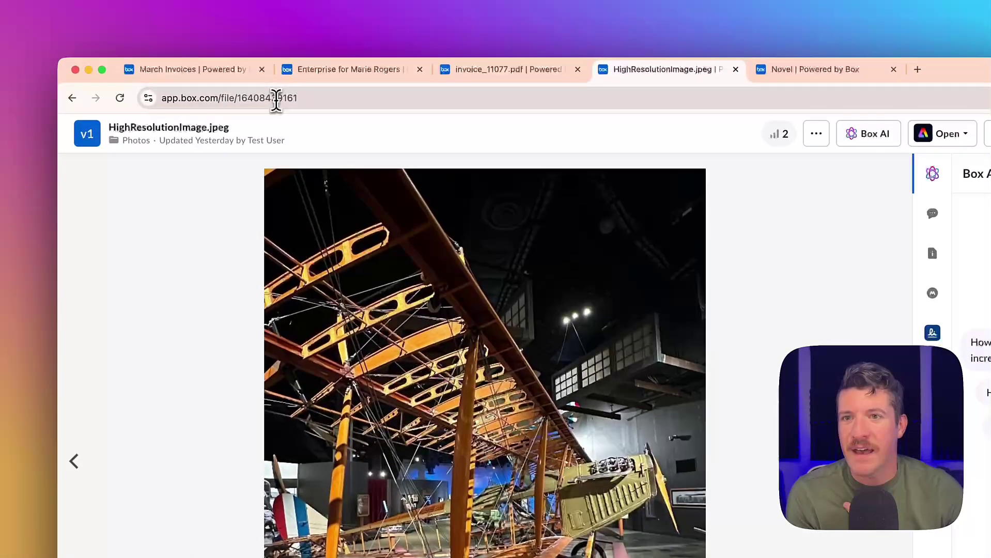
double_click(276, 97)
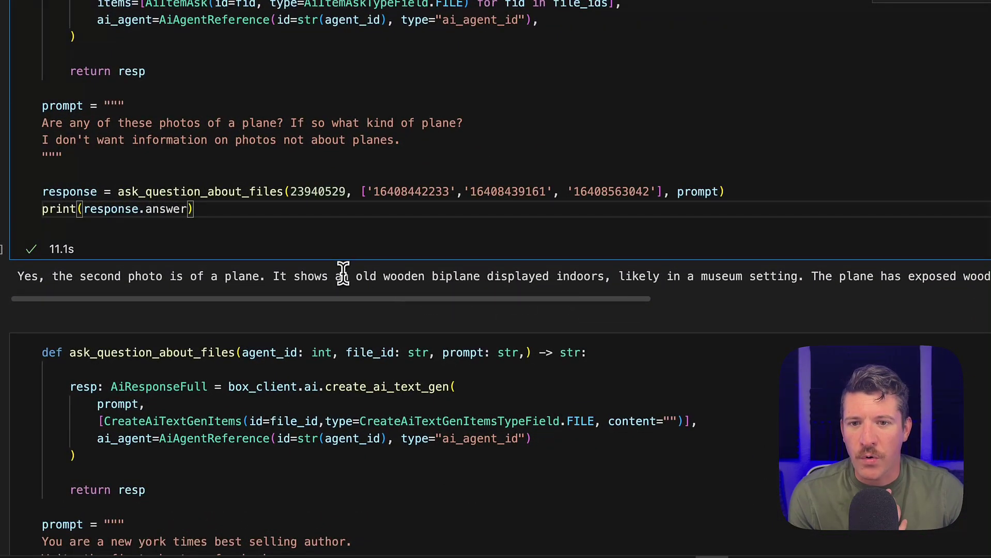
left_click_drag(320, 300, 745, 301)
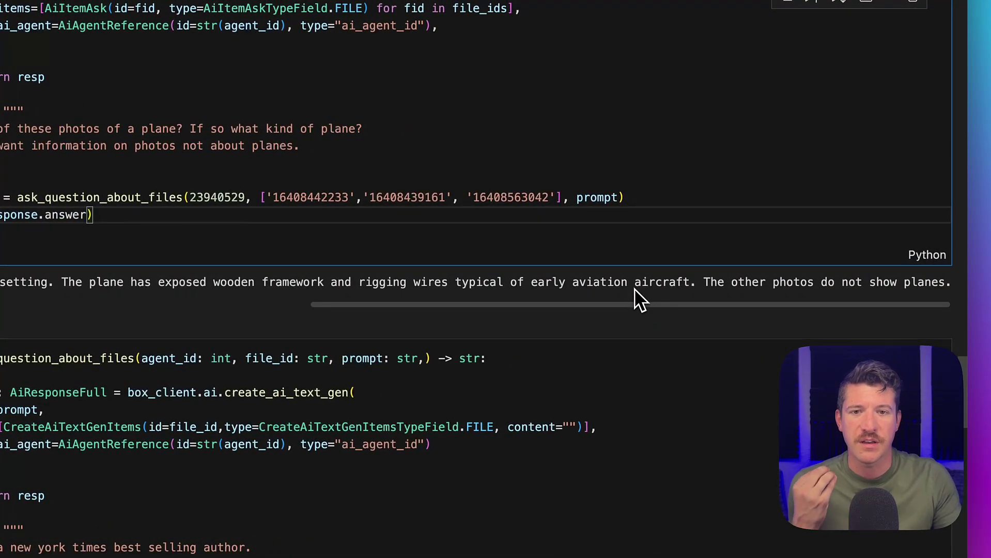